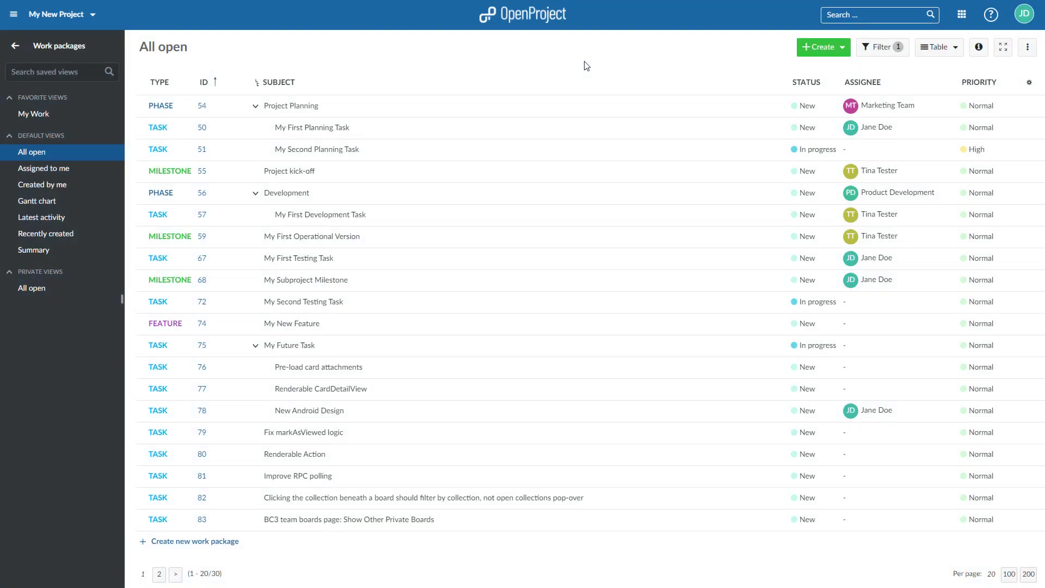
# - Look over the work package types in the Create menu, then close it without creating anything
pyautogui.click(843, 47)
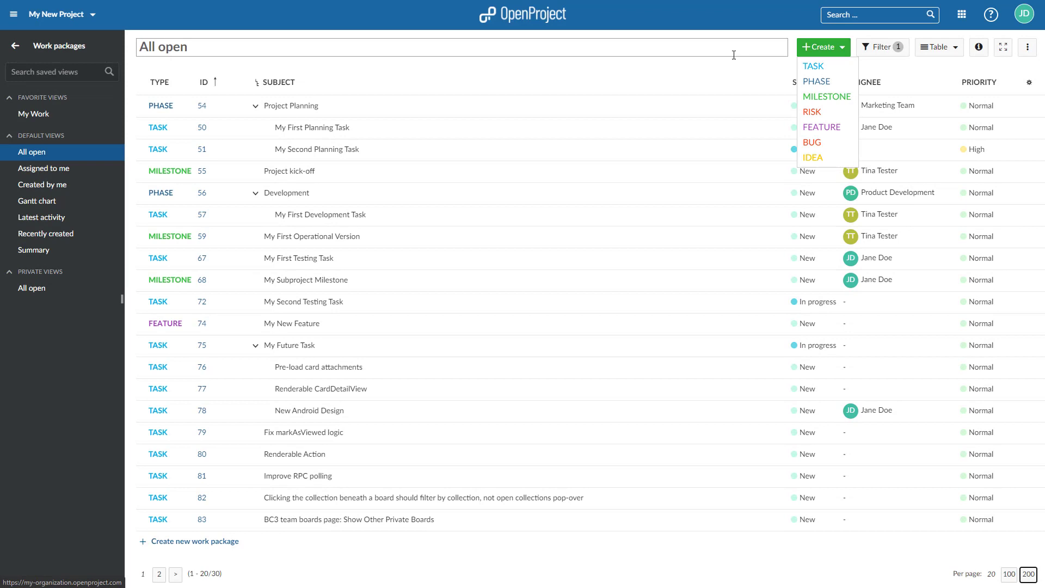
pyautogui.click(671, 70)
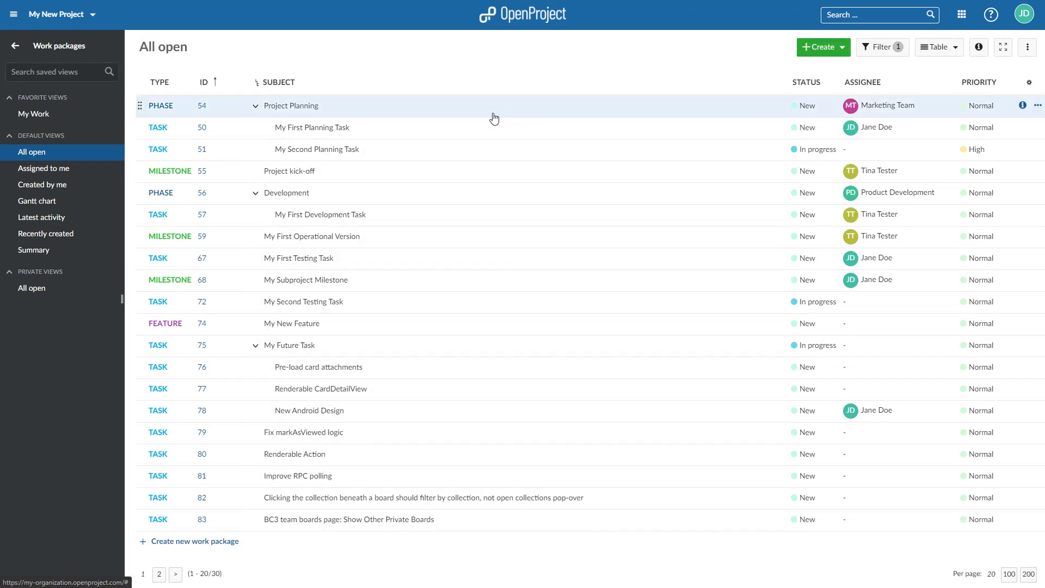
# - Open My First Development Task and set its Department to Production
pyautogui.doubleClick(423, 214)
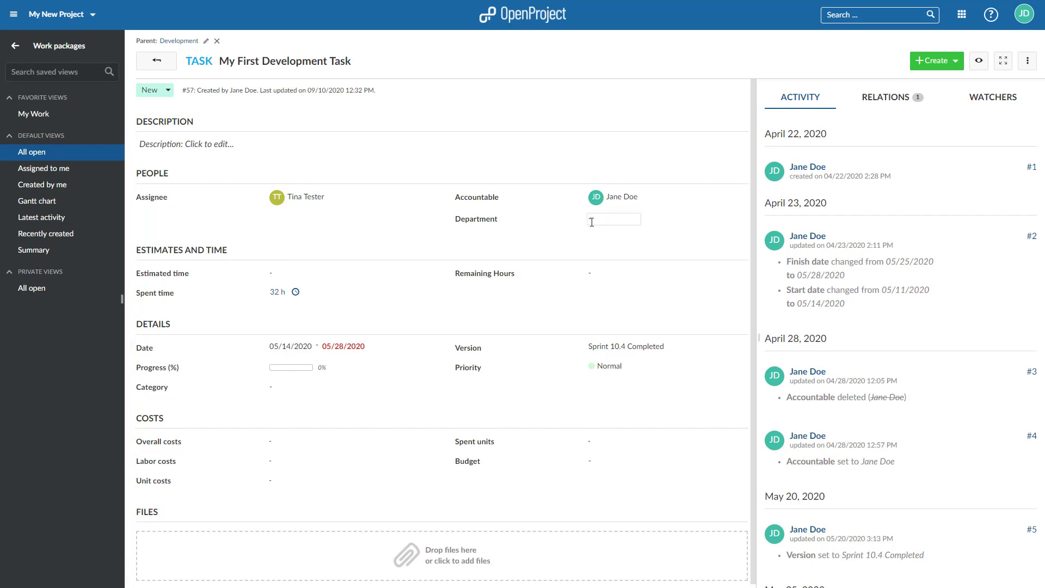
pyautogui.click(591, 222)
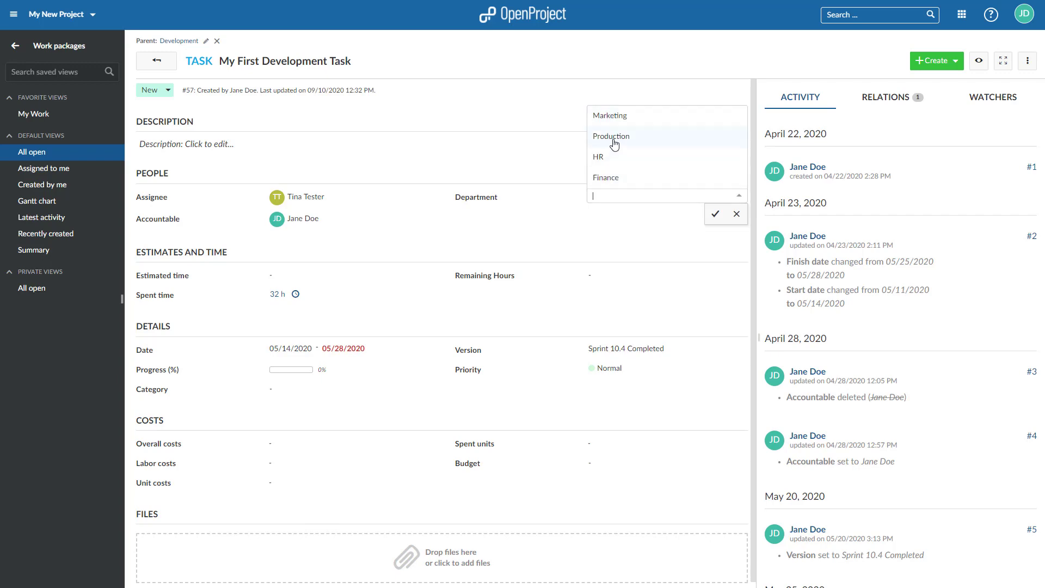
pyautogui.click(614, 136)
pyautogui.click(716, 219)
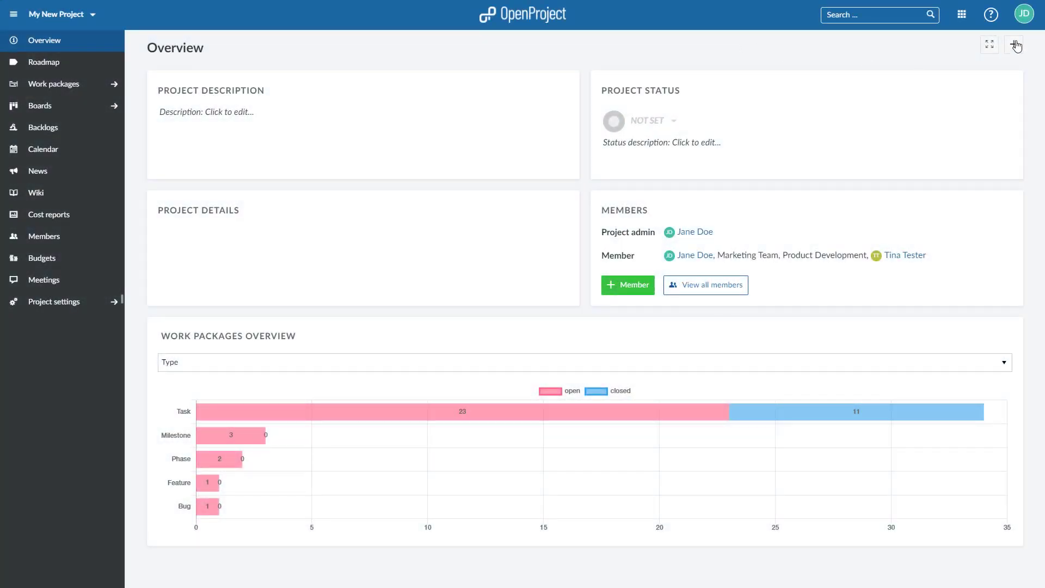
# - Go to Administration and its custom fields settings from the account menu
pyautogui.click(1024, 14)
pyautogui.click(932, 76)
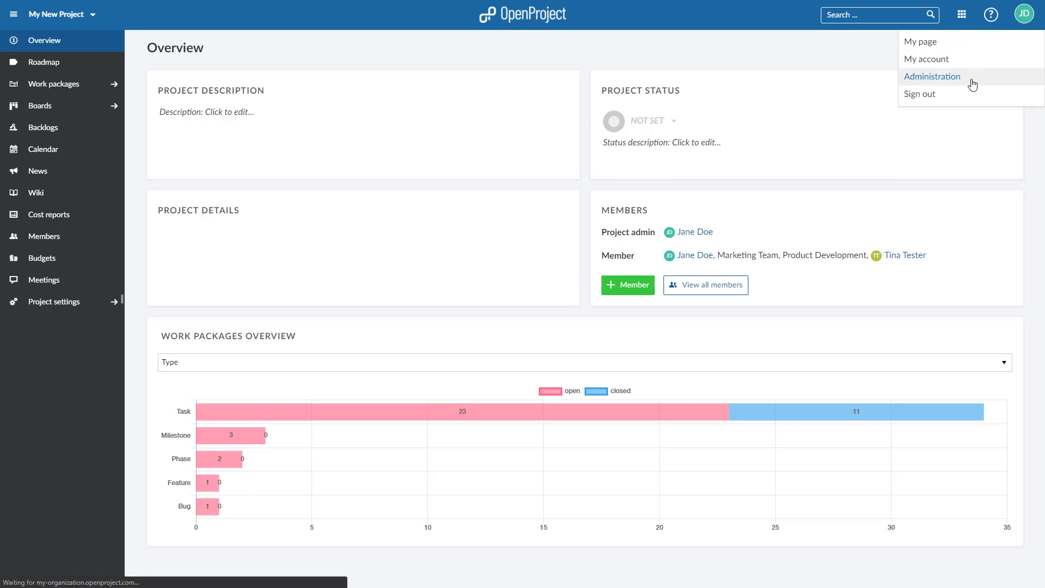
pyautogui.click(463, 165)
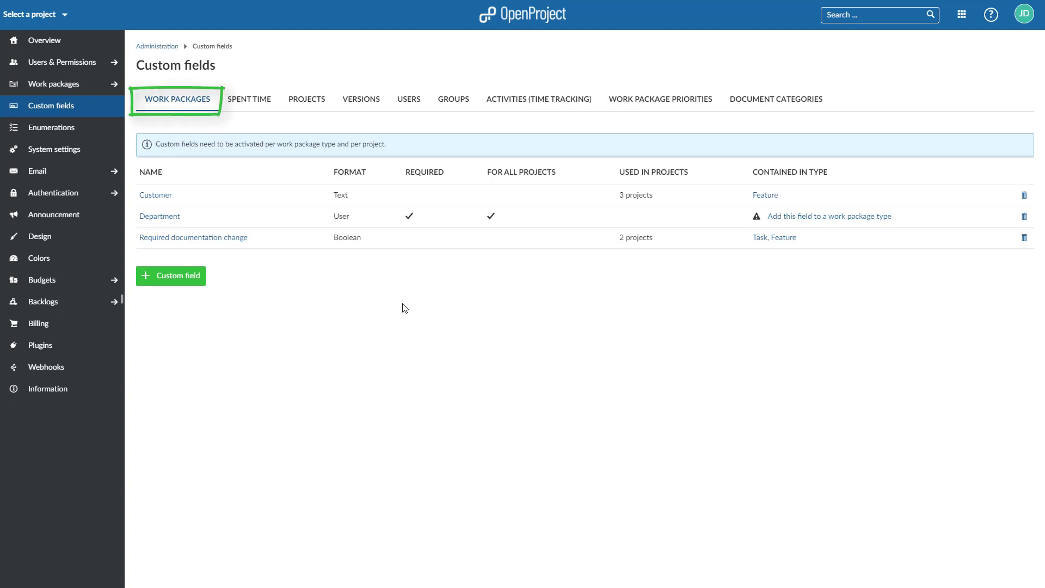
# - Start a new custom field named City and bring up its format choices
pyautogui.click(172, 275)
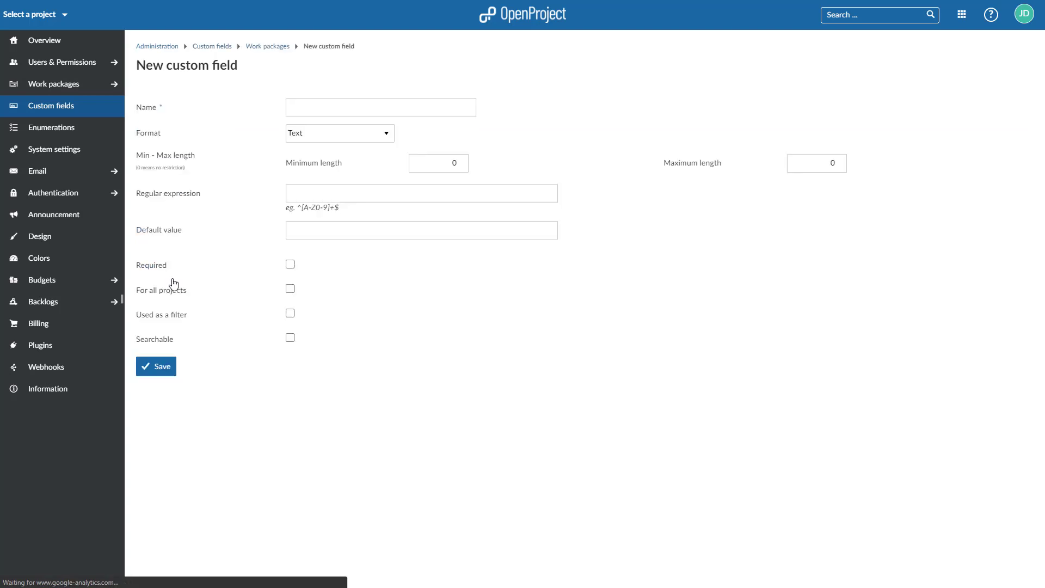
pyautogui.click(425, 107)
pyautogui.write('City')
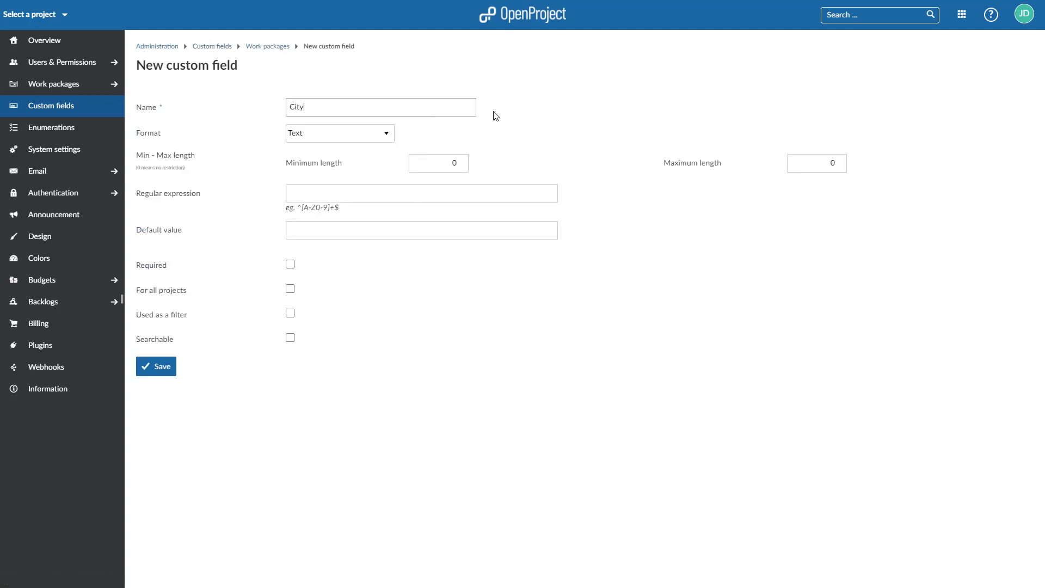
pyautogui.click(386, 133)
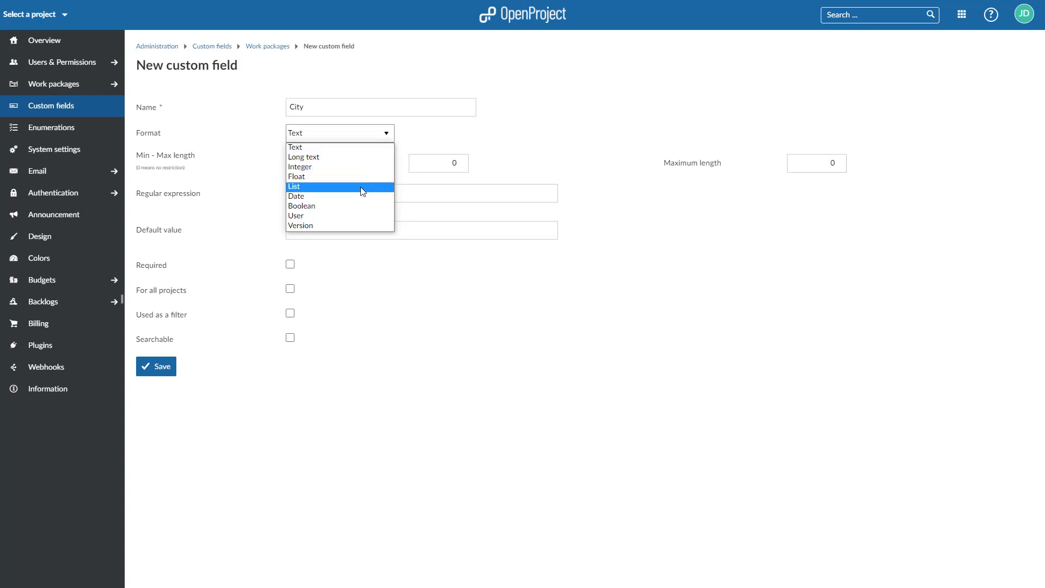
# - Make City a multi-select List with Berlin as the default value
pyautogui.click(326, 186)
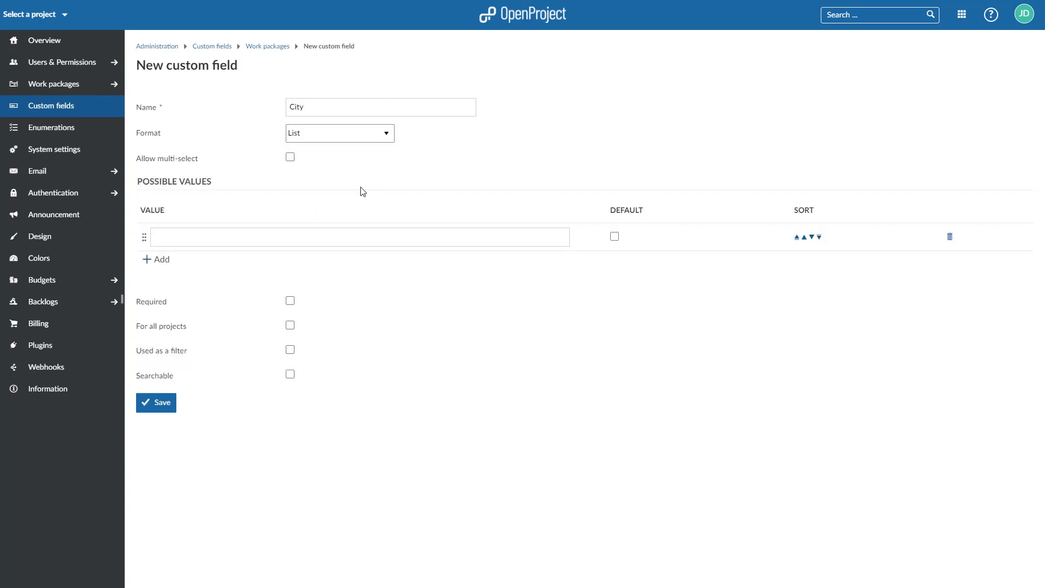
pyautogui.click(289, 157)
pyautogui.click(312, 242)
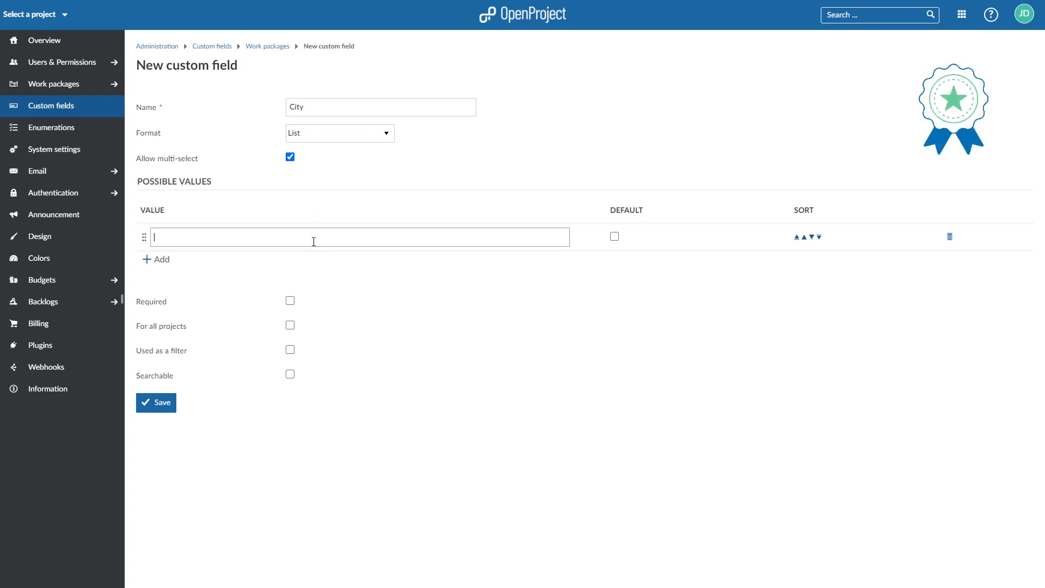
pyautogui.write('Berlin')
pyautogui.click(614, 237)
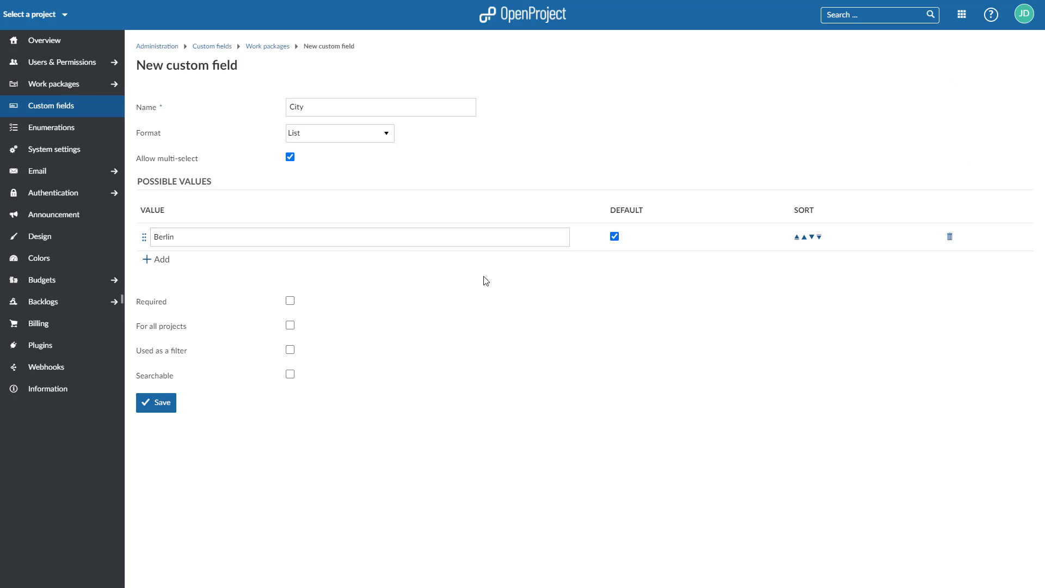
# - Add London and a third value row for Athens to City's possible values
pyautogui.click(155, 259)
pyautogui.click(333, 263)
pyautogui.write('Lon')
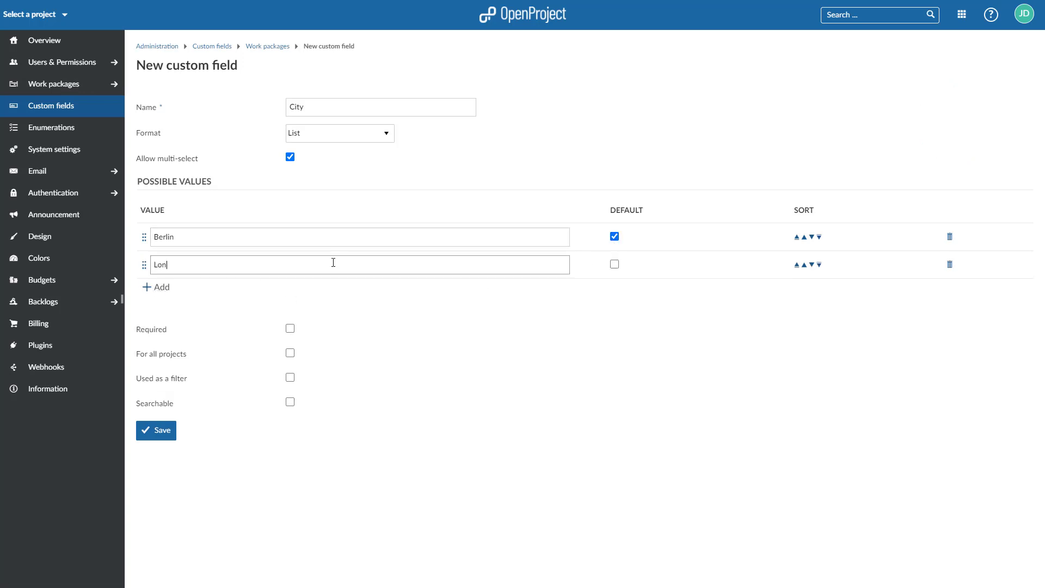
pyautogui.write('don')
pyautogui.click(155, 287)
pyautogui.click(219, 291)
pyautogui.write('At')
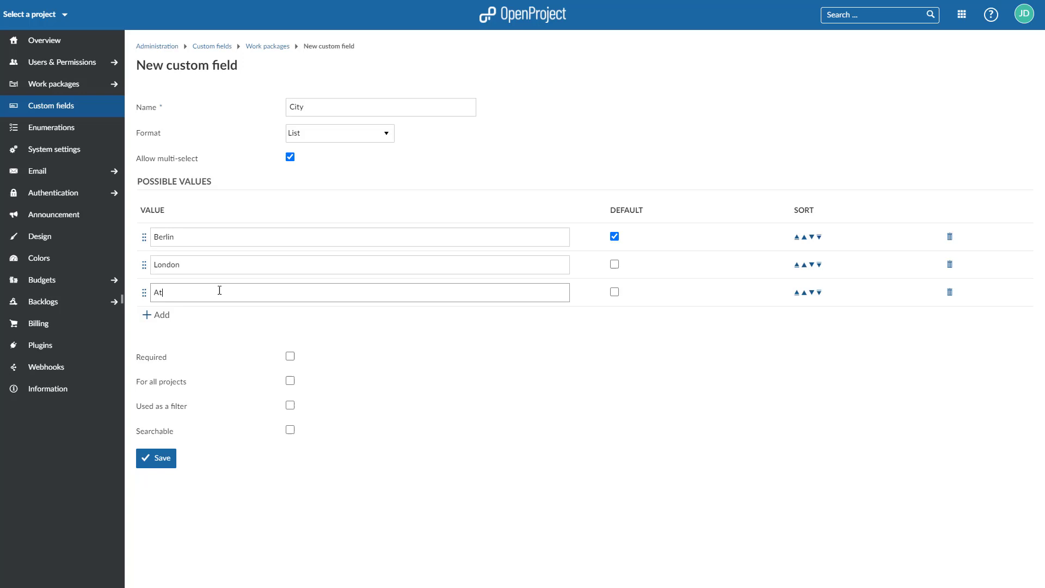
pyautogui.write('hens')
# - Complete Athens, mark City required, filterable and searchable, and save the field
pyautogui.click(351, 391)
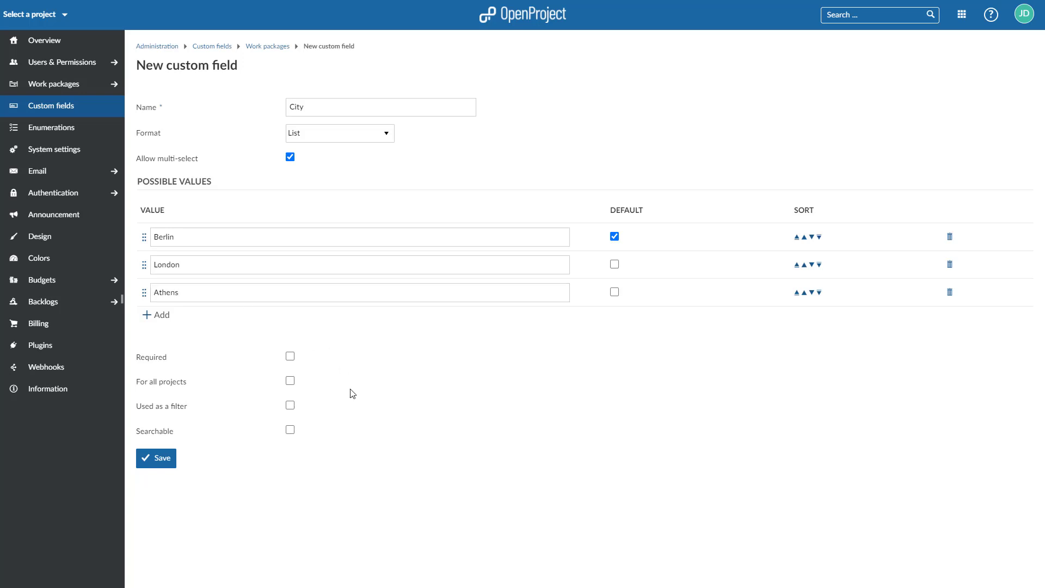
pyautogui.click(291, 356)
pyautogui.click(290, 405)
pyautogui.click(290, 431)
pyautogui.click(152, 462)
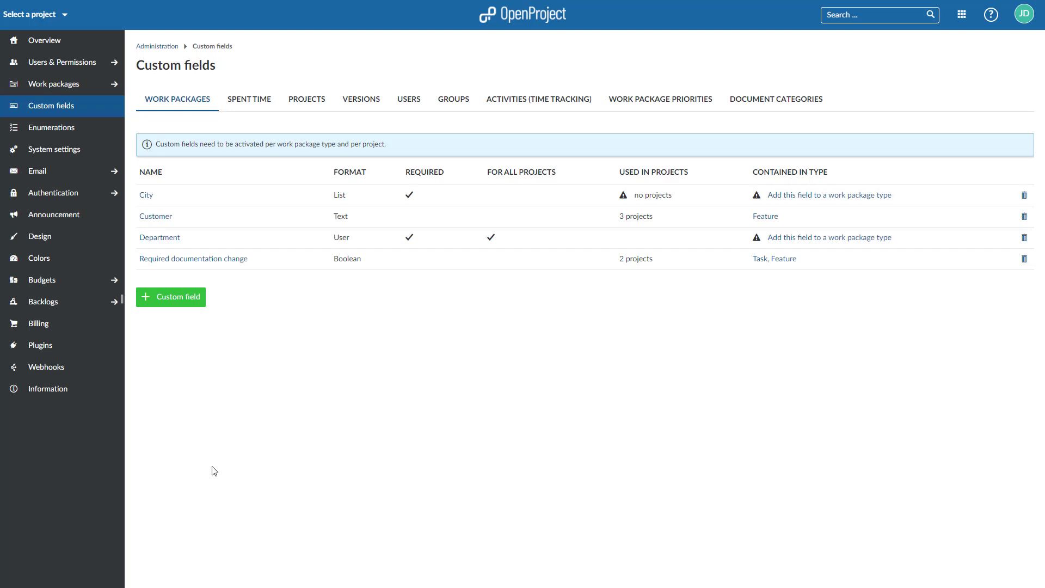
# - Open the Task type's form configuration under Administration's work package types
pyautogui.click(1024, 14)
pyautogui.click(931, 76)
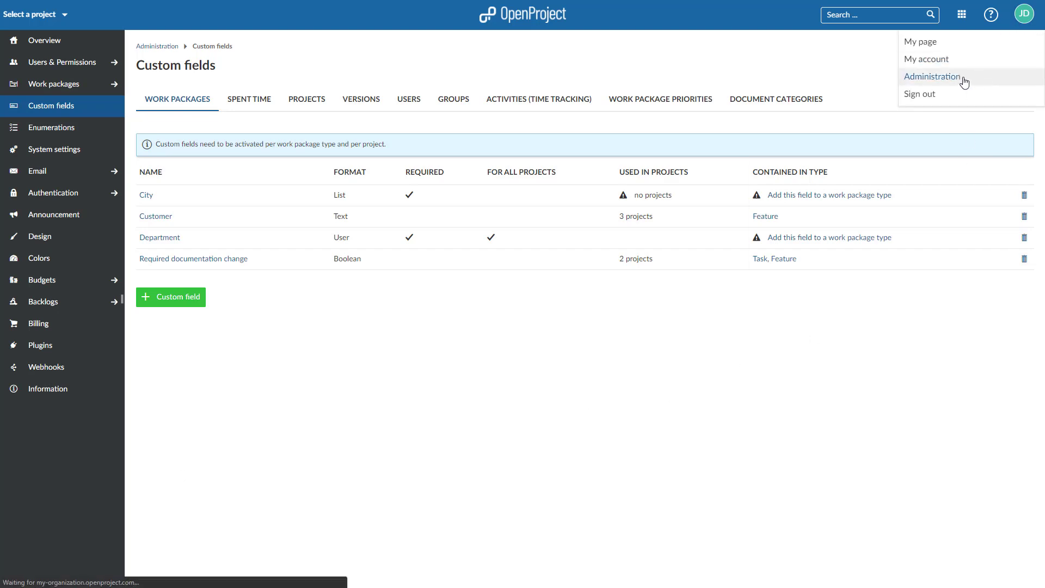
pyautogui.click(313, 165)
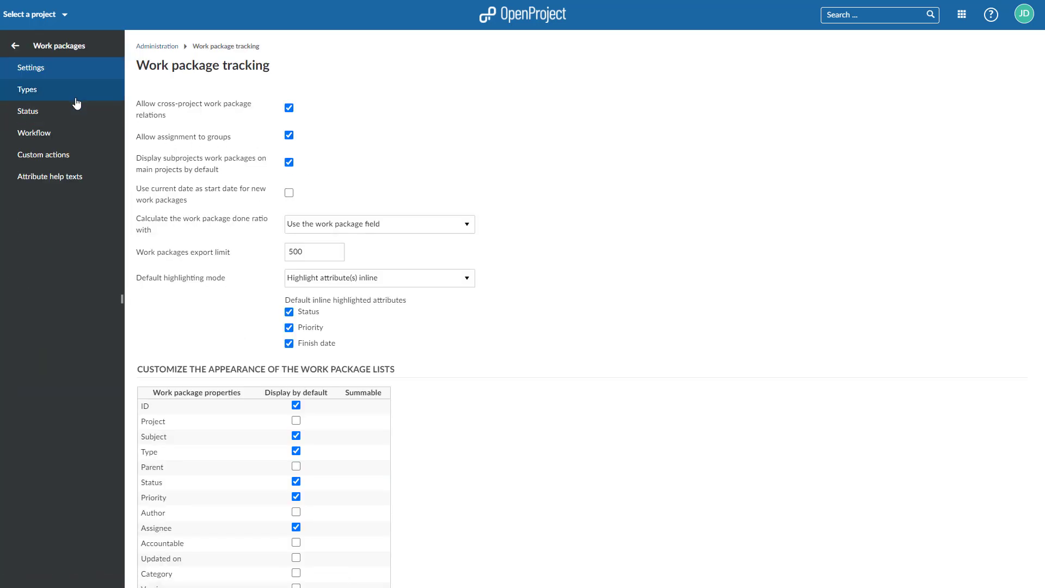
pyautogui.click(28, 89)
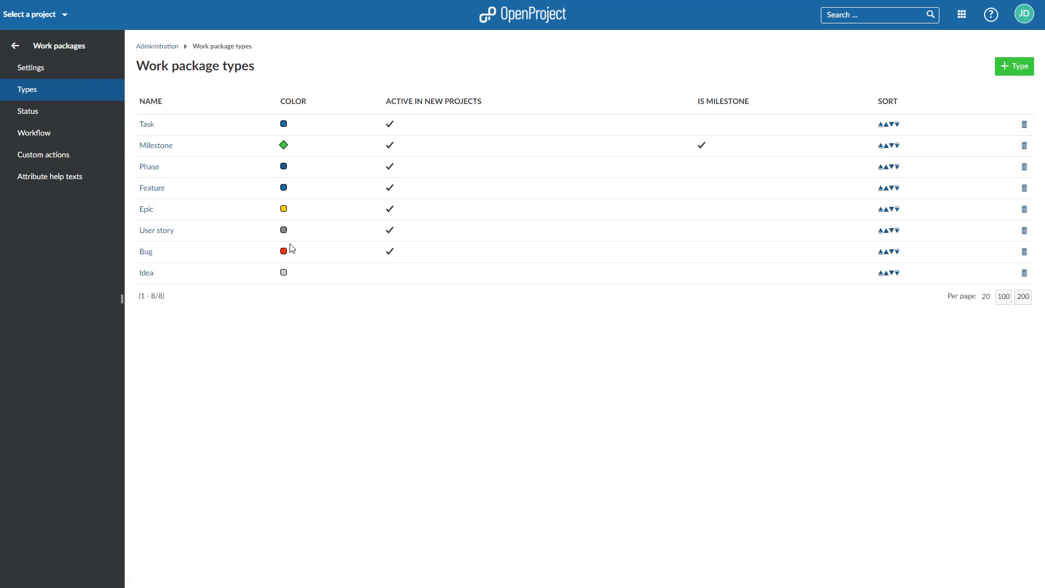
pyautogui.click(146, 124)
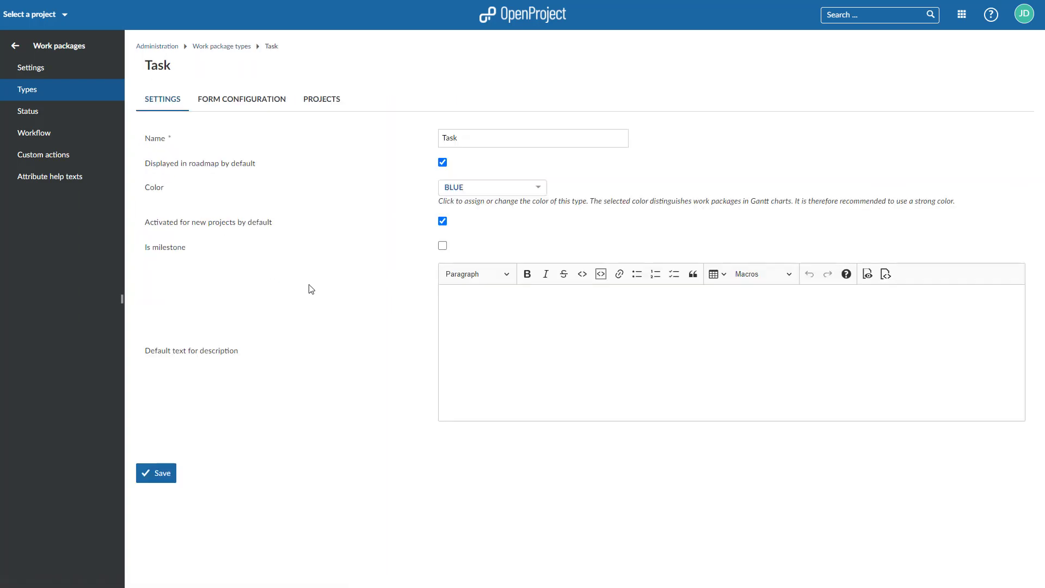
pyautogui.click(232, 98)
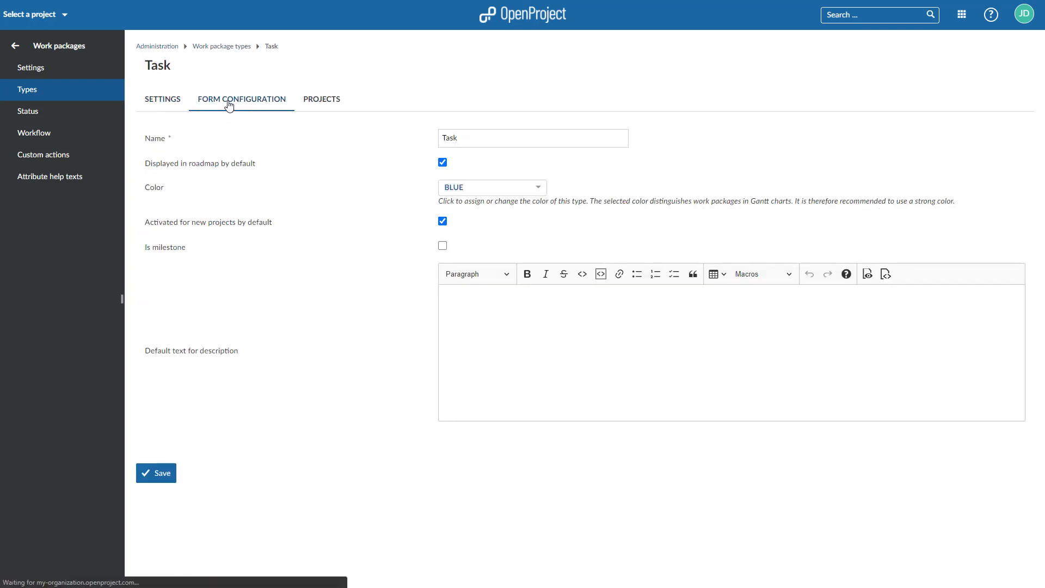
pyautogui.scroll(-2, 572, 414)
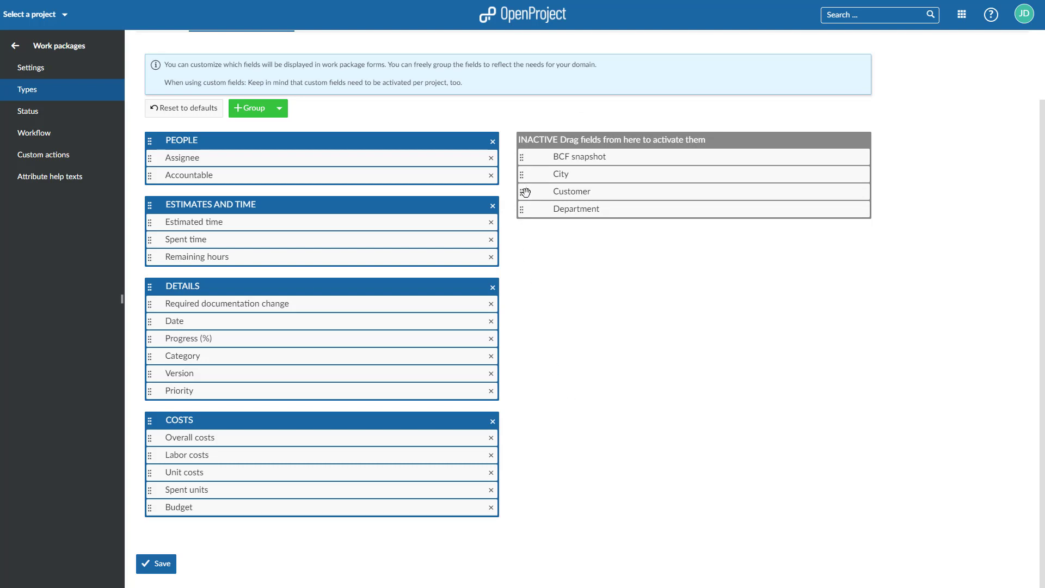
# - Add Customer and Department to PEOPLE; remove Required documentation change and the COSTS group
pyautogui.moveTo(522, 192); pyautogui.dragTo(436, 183)
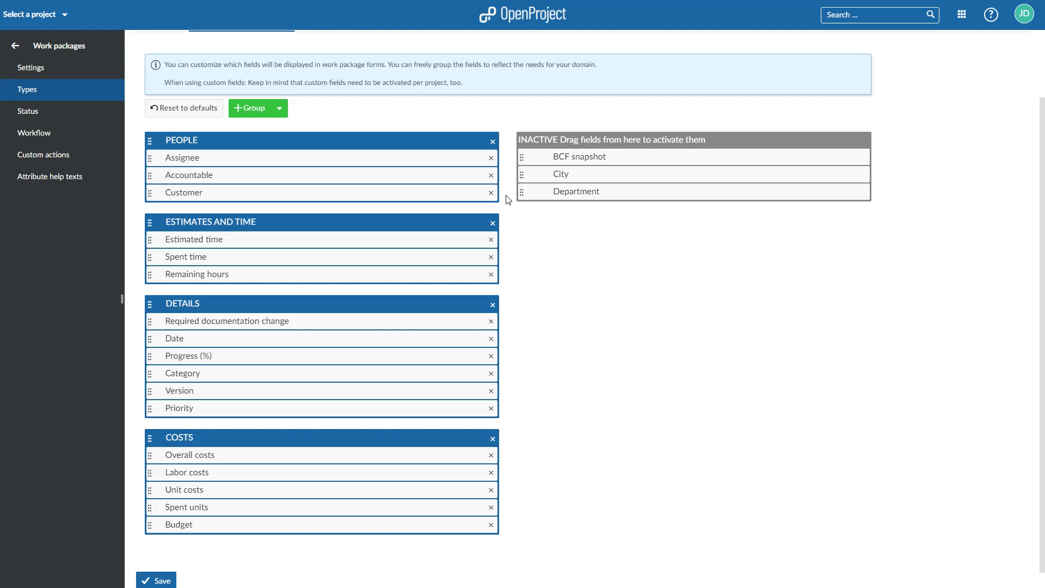
pyautogui.moveTo(522, 209); pyautogui.dragTo(225, 211)
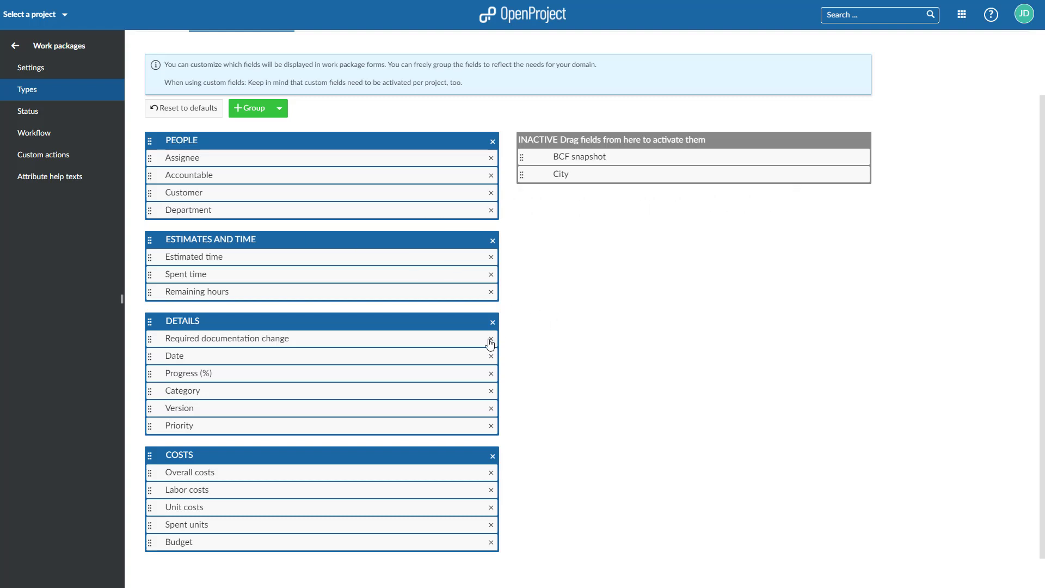
pyautogui.click(490, 340)
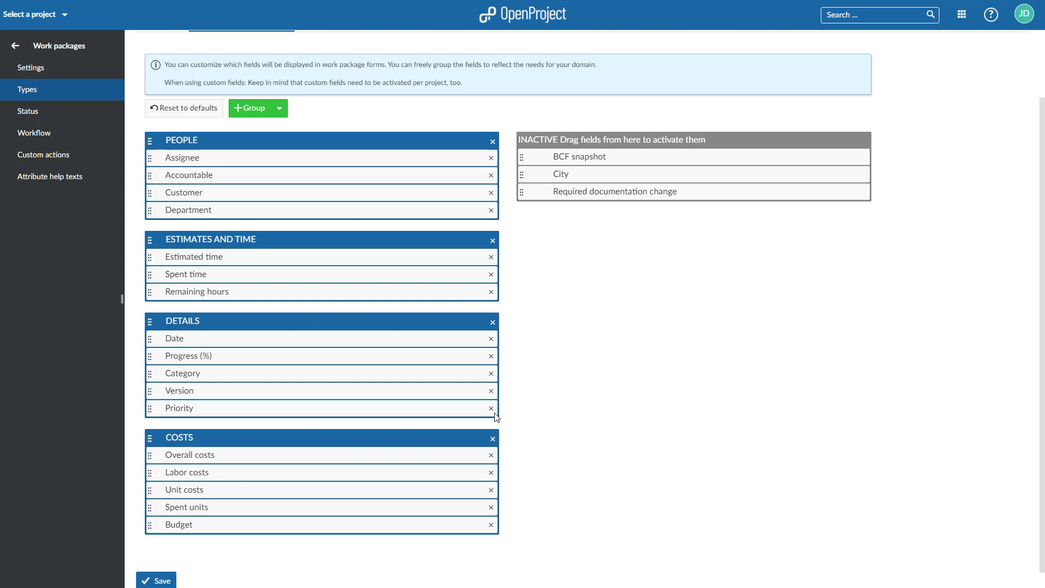
pyautogui.click(494, 440)
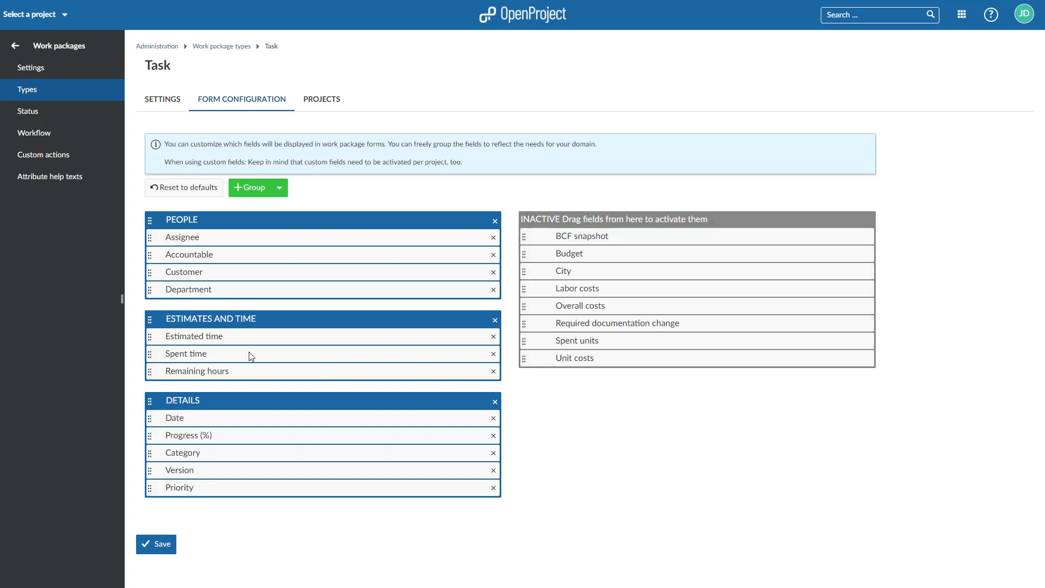
# - Move Department directly below Assignee in the PEOPLE group
pyautogui.moveTo(149, 290); pyautogui.dragTo(149, 248)
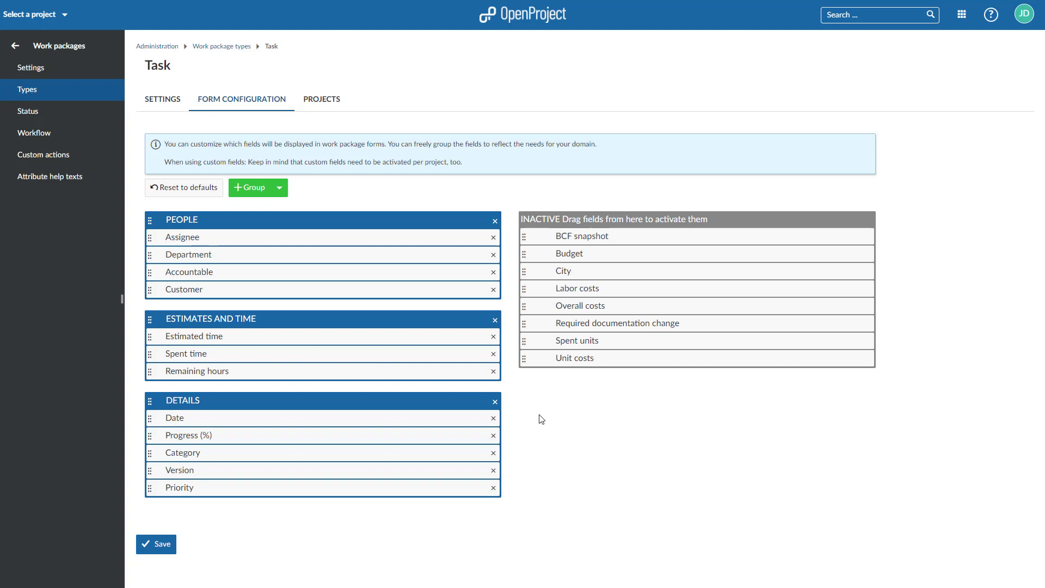
pyautogui.click(276, 189)
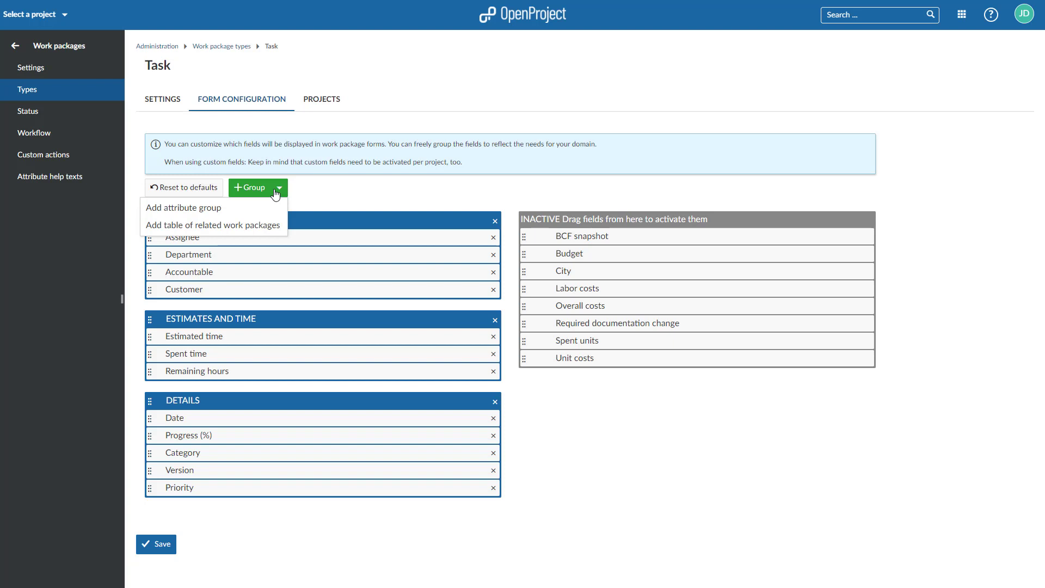
# - Create a LOCATION attribute group and place the City field in it
pyautogui.click(183, 208)
pyautogui.click(338, 224)
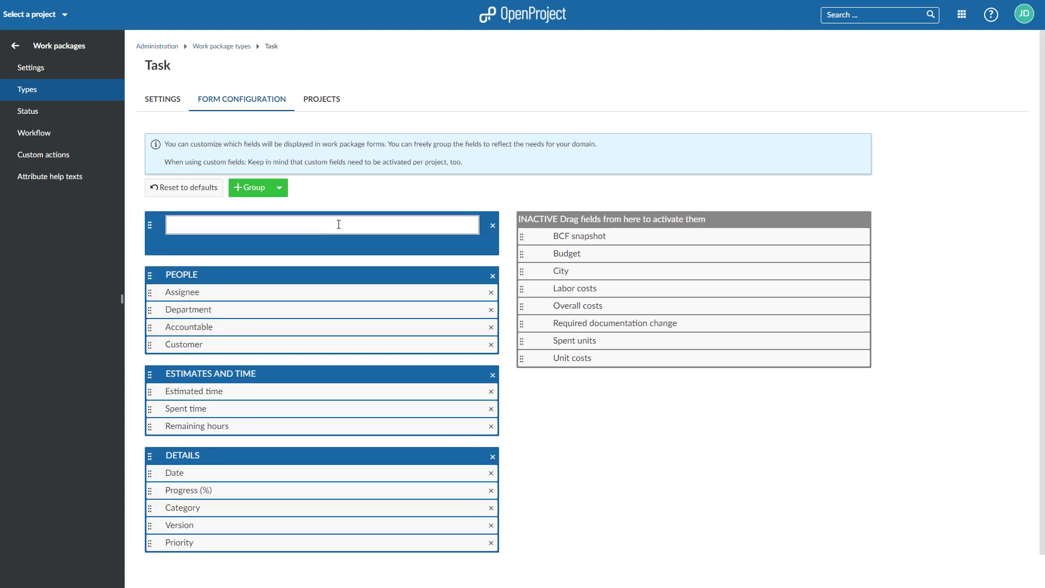
pyautogui.write('LOCATION')
pyautogui.press('Return')
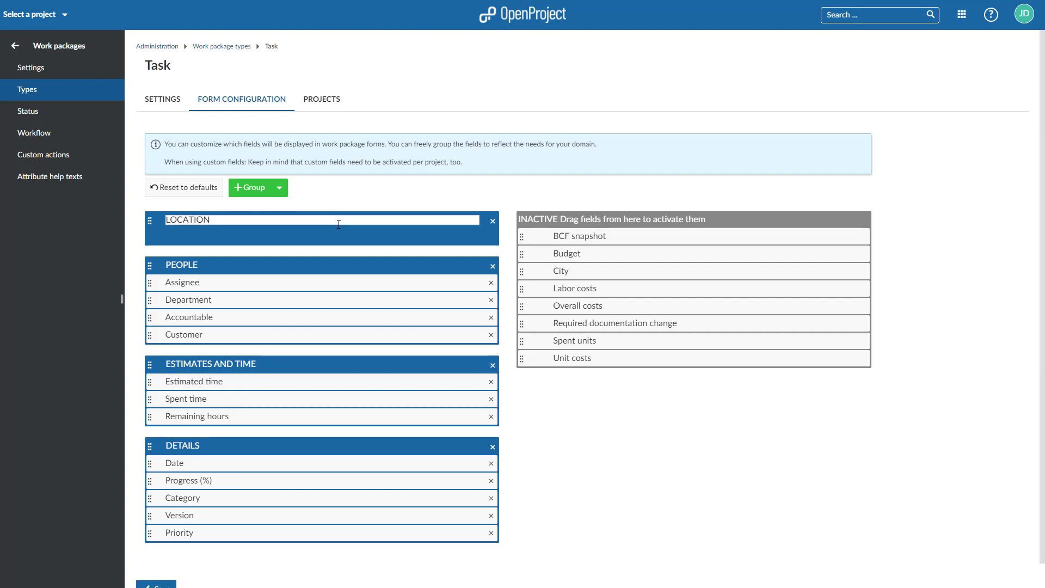
pyautogui.click(490, 200)
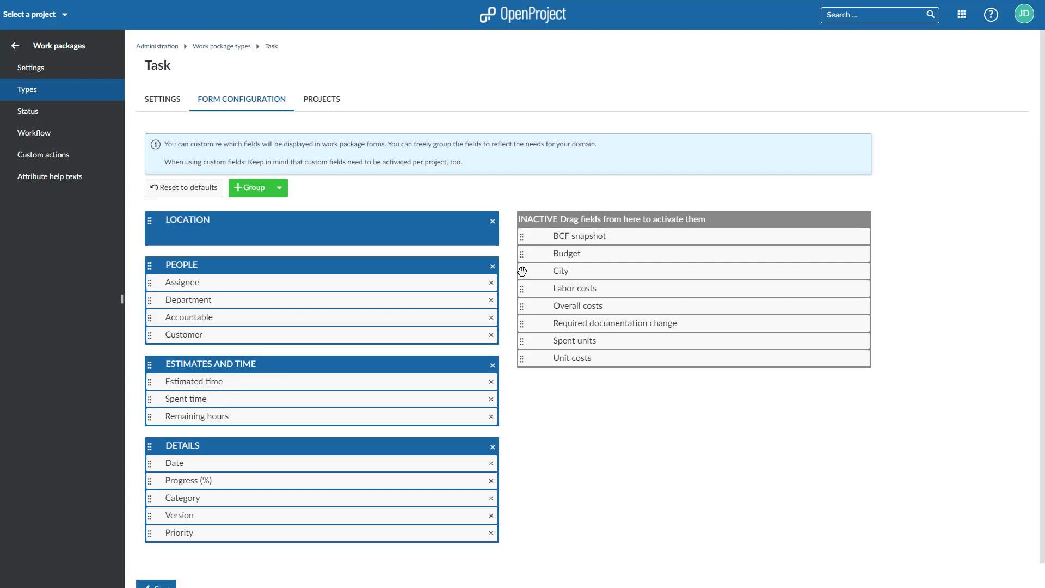
pyautogui.moveTo(522, 270); pyautogui.dragTo(171, 237)
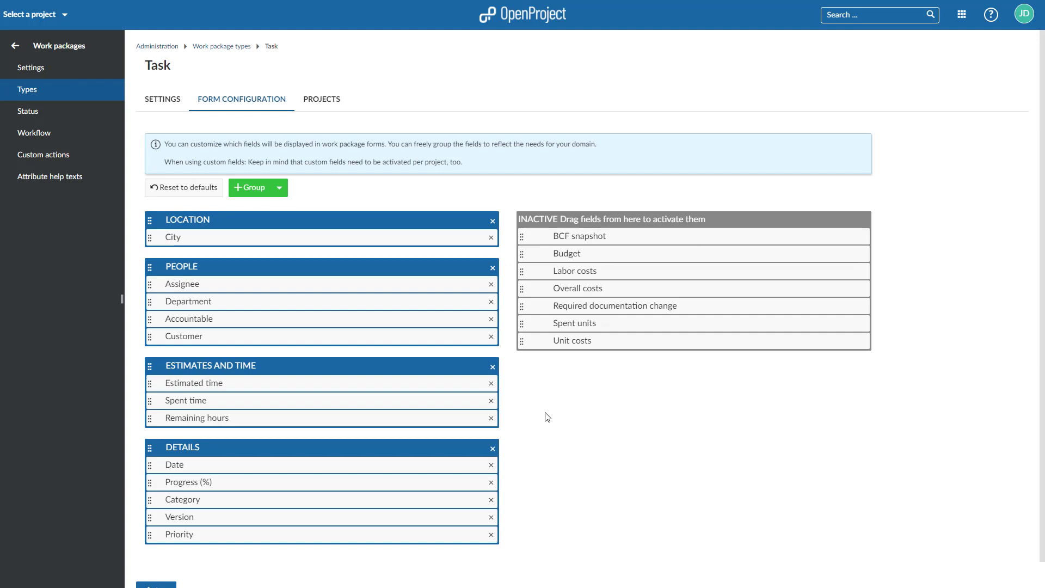
# - Add a CHILD WORK PACKAGES table of Children relations and save the Task form
pyautogui.click(278, 188)
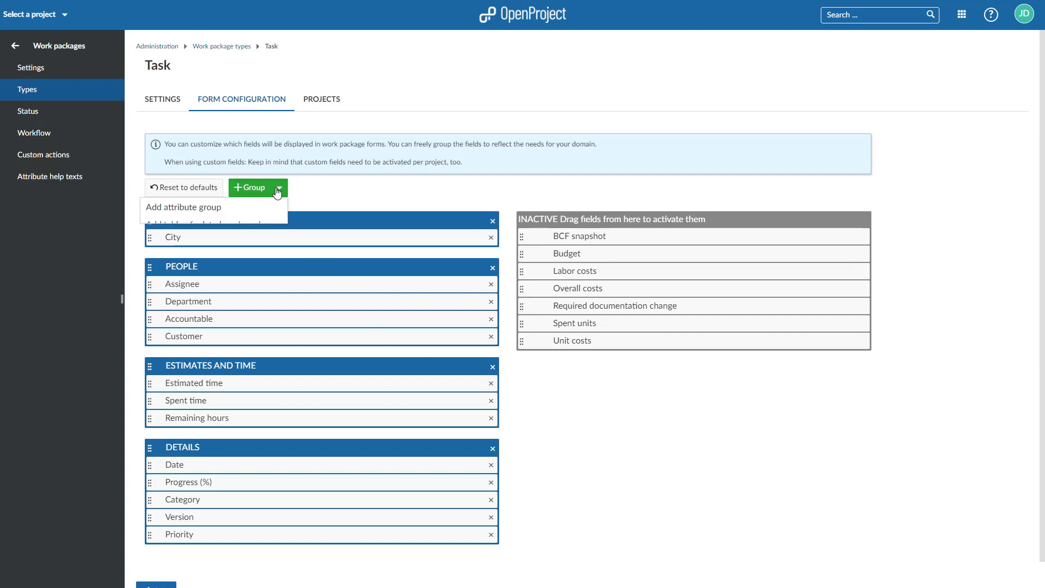
pyautogui.click(251, 226)
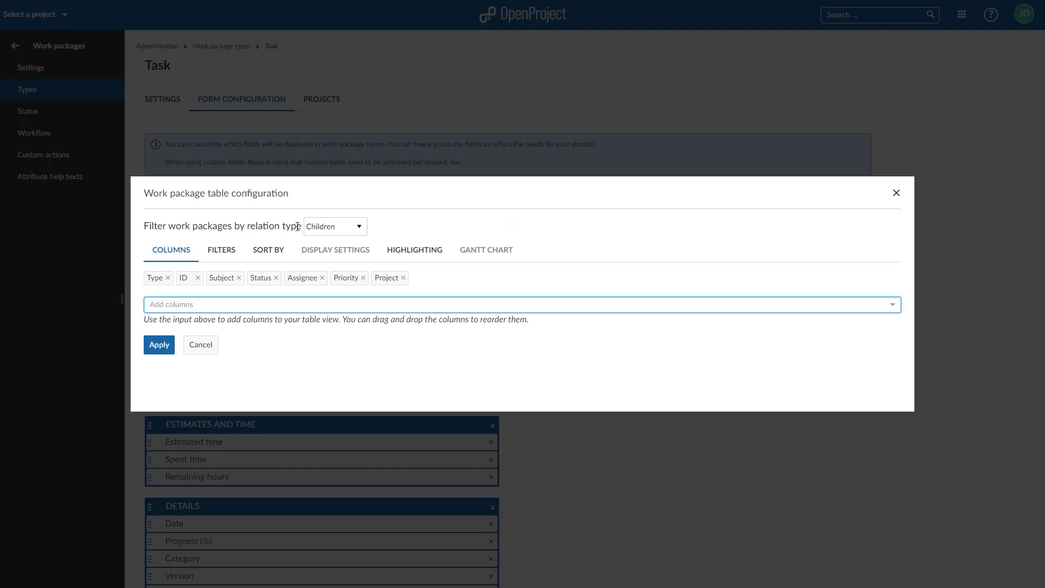
pyautogui.click(333, 228)
pyautogui.click(332, 242)
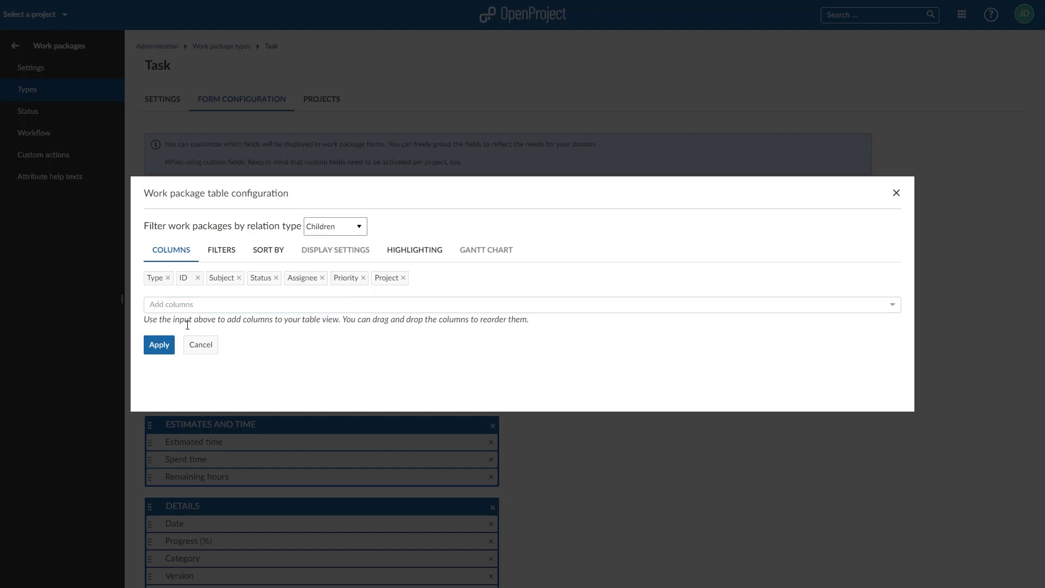
pyautogui.click(159, 344)
pyautogui.write('CHILD WORK PACKAGE')
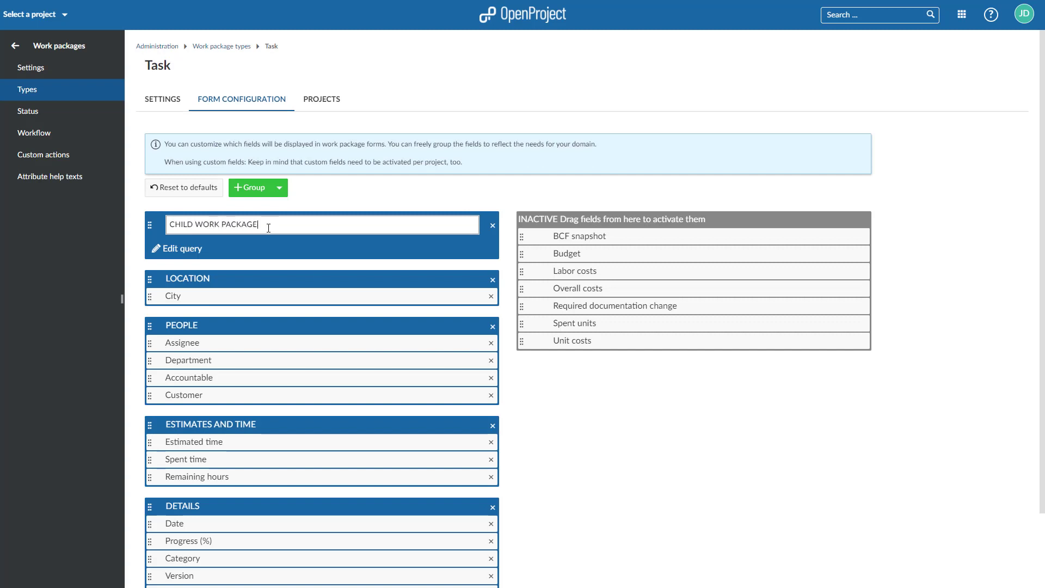
pyautogui.write('S')
pyautogui.press('Return')
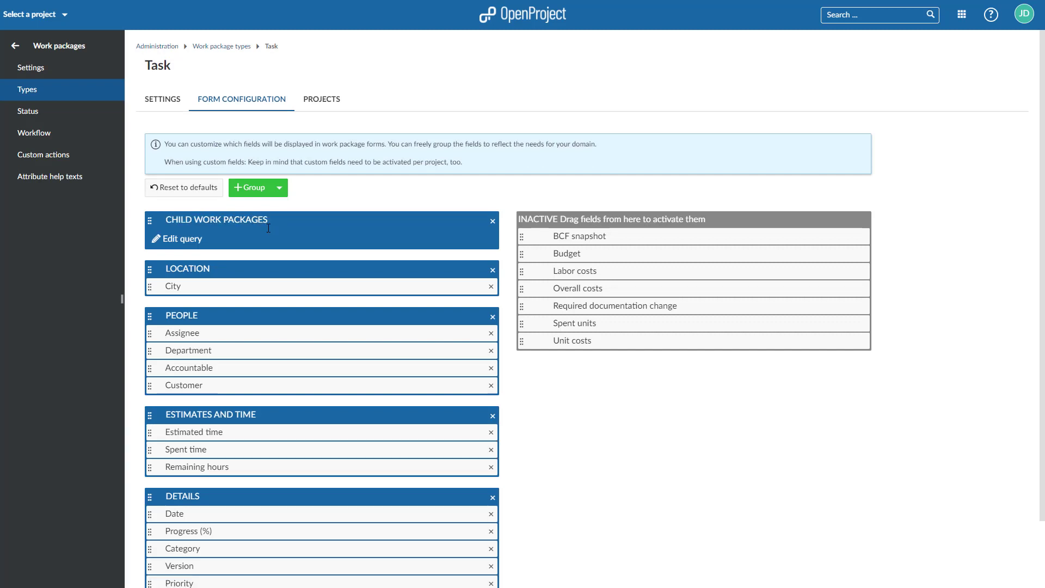
pyautogui.scroll(-2, 251, 337)
pyautogui.click(158, 563)
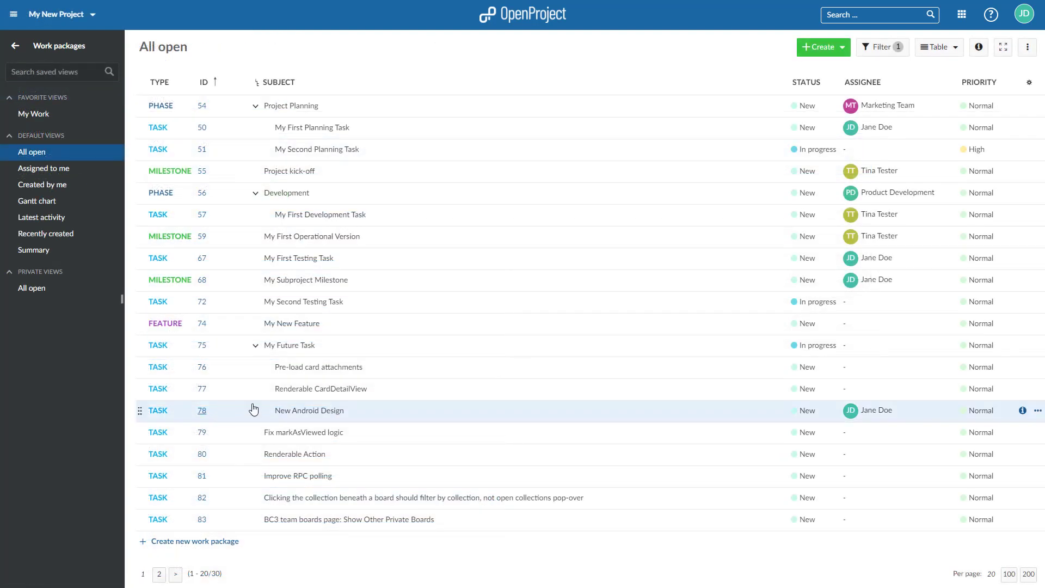
# - Open task 75, My Future Task, showing its three children and City Berlin
pyautogui.doubleClick(453, 353)
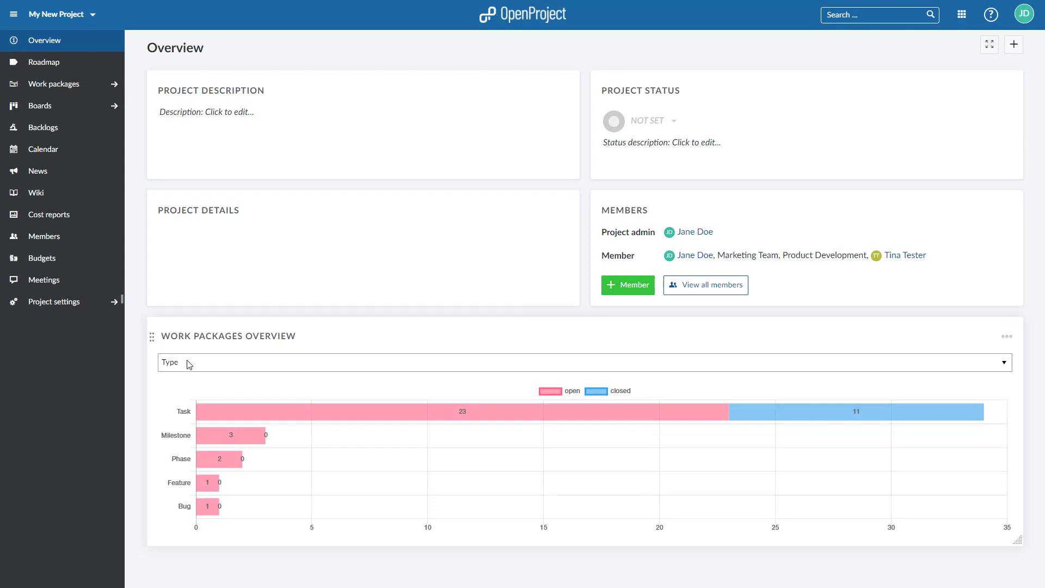
# - Save My New Project's custom field settings with City enabled, then return to the project menu
pyautogui.click(55, 301)
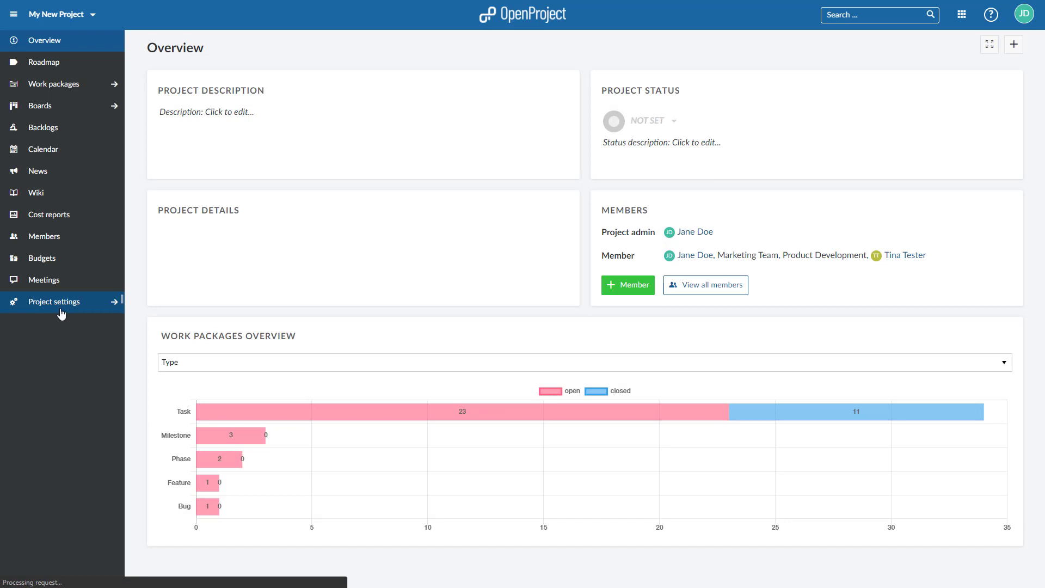
pyautogui.click(64, 137)
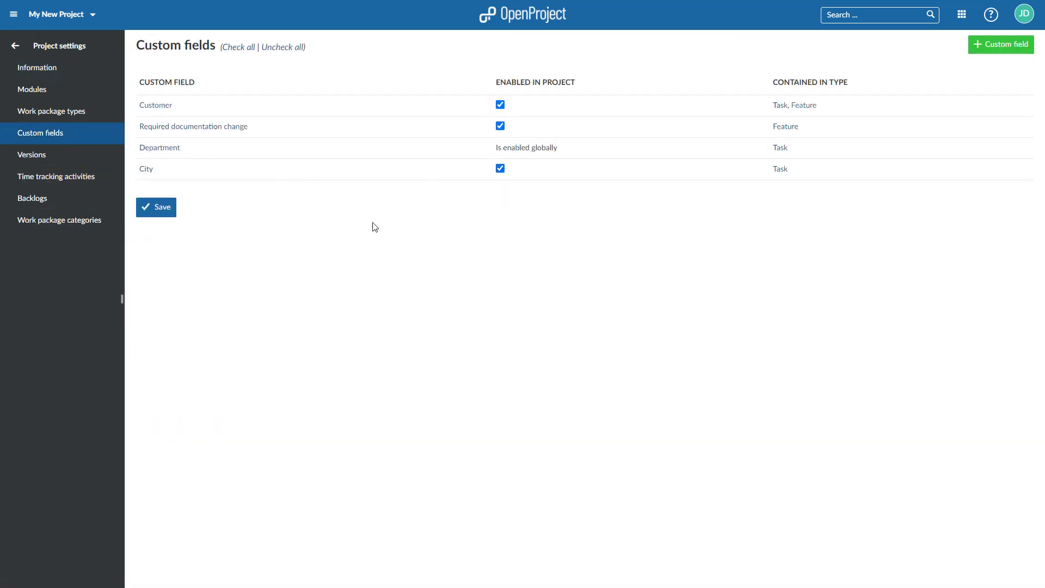
pyautogui.click(156, 209)
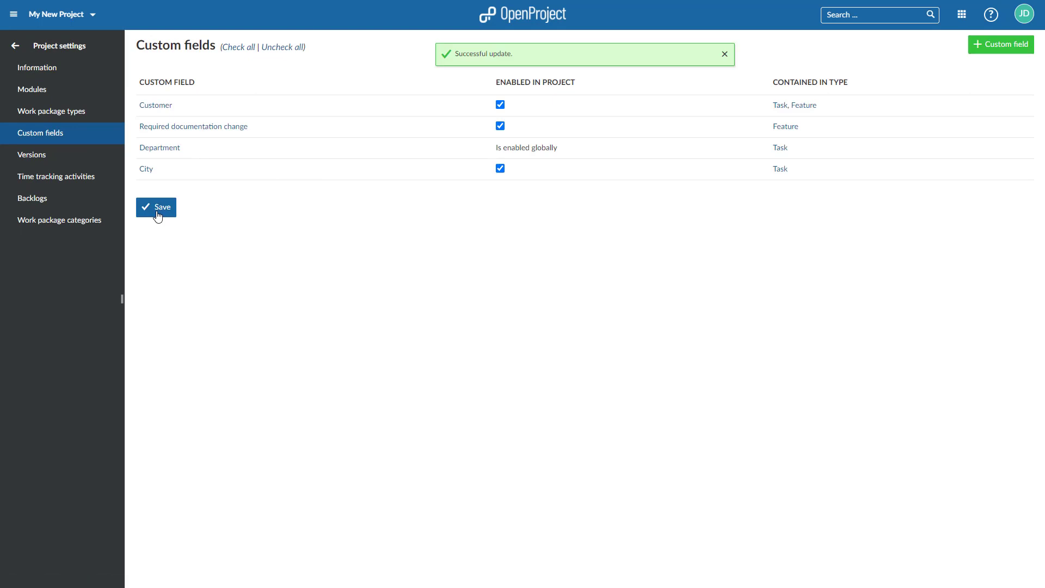
pyautogui.click(15, 45)
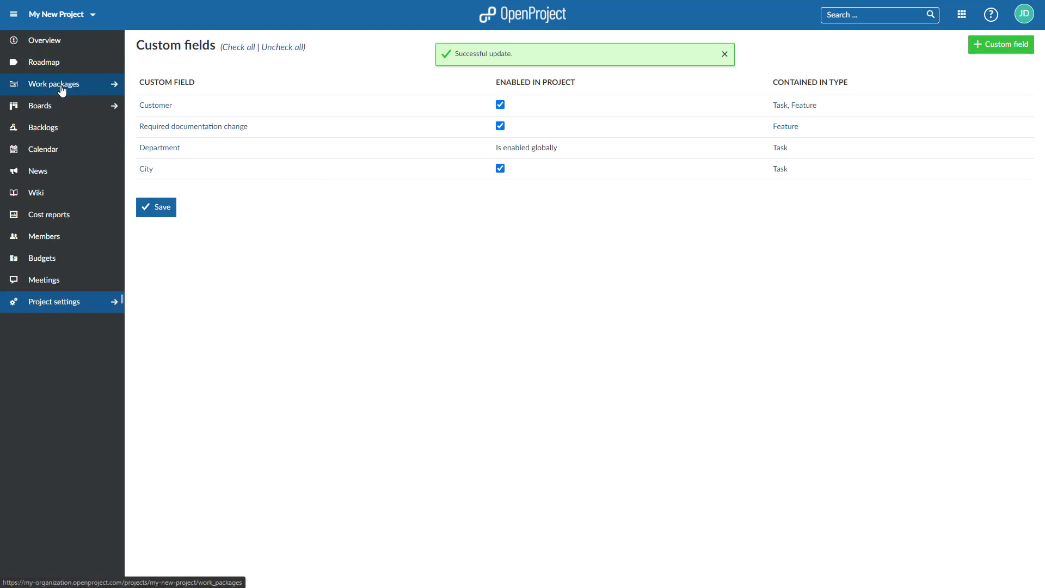
# - Add a 'City is Berlin' filter to the project's work package list
pyautogui.click(54, 83)
pyautogui.click(889, 46)
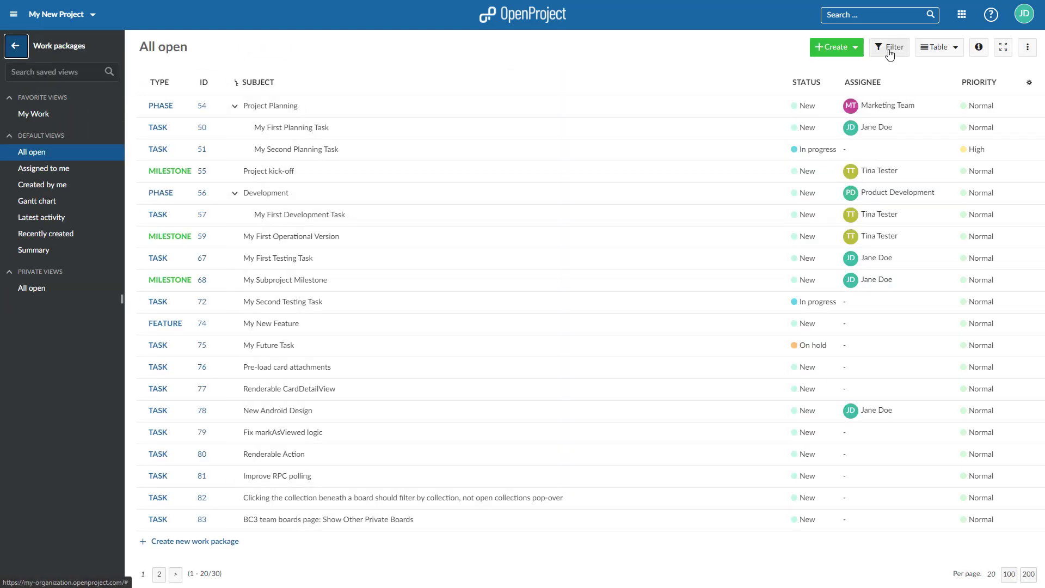
pyautogui.click(495, 154)
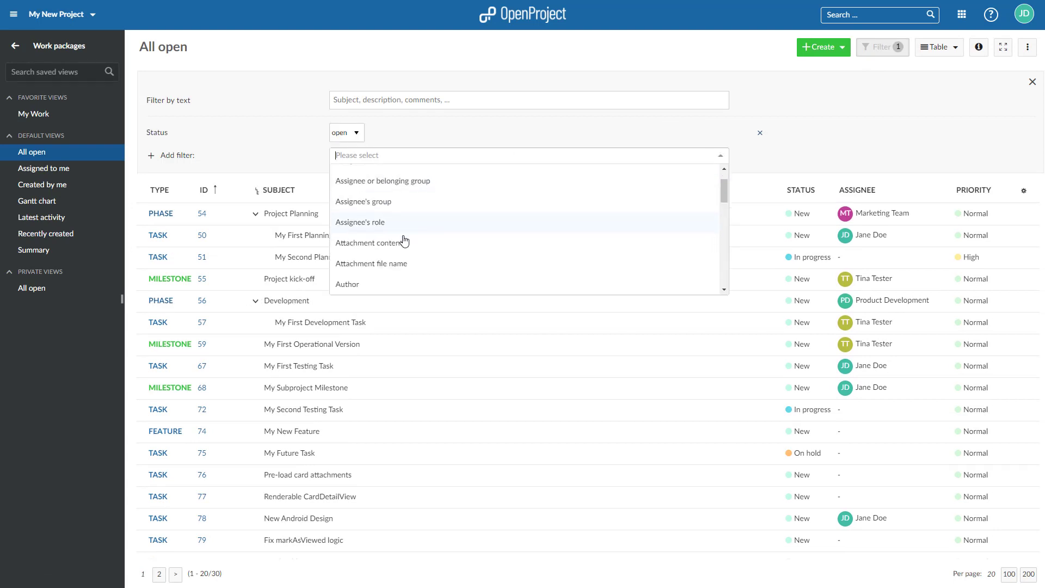
pyautogui.scroll(-3, 400, 236)
pyautogui.click(351, 220)
pyautogui.click(623, 155)
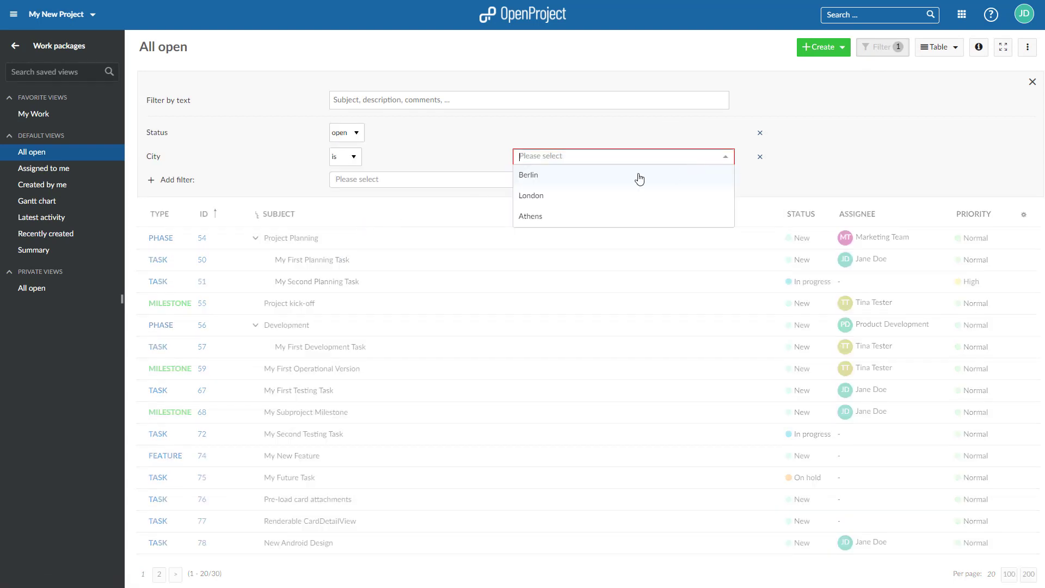
pyautogui.click(539, 174)
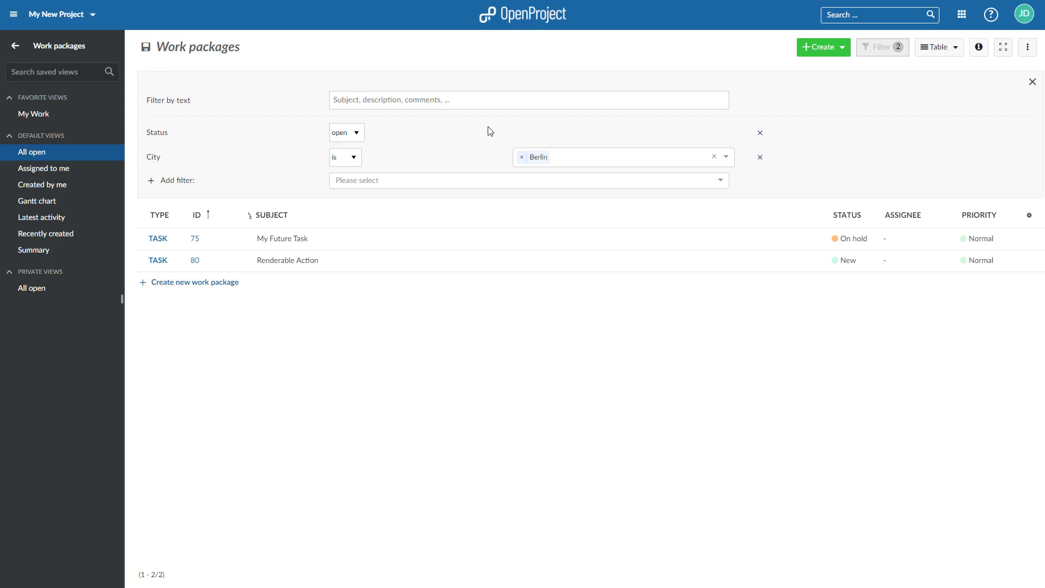